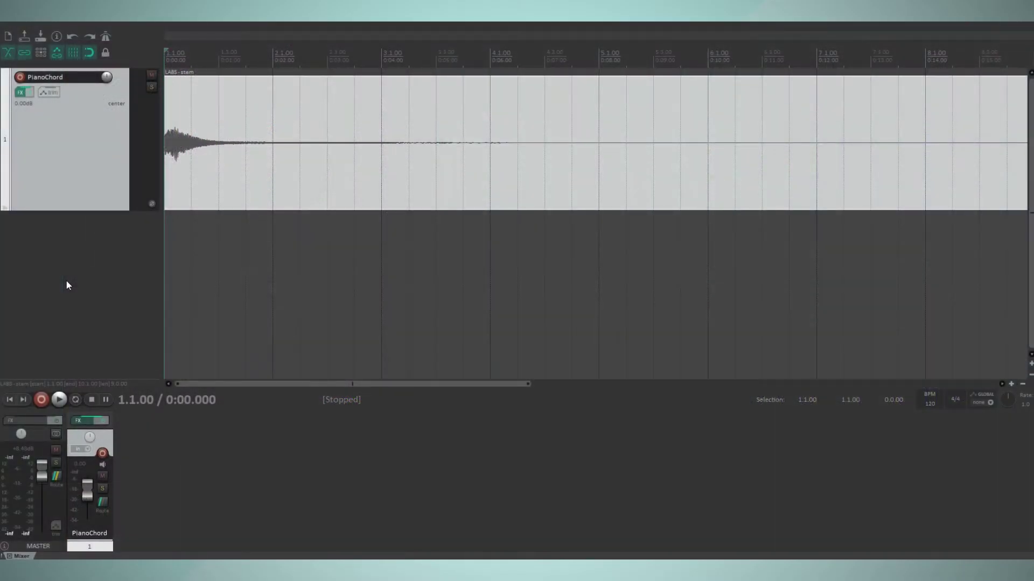
Deselect the PianoChord track and play the project through once.
left_click(67, 280)
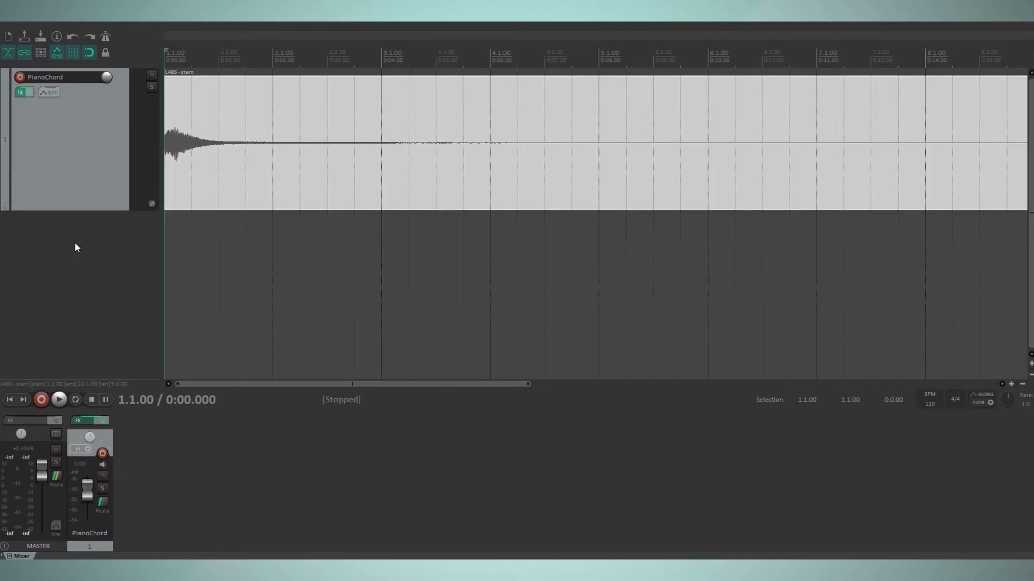
key("space")
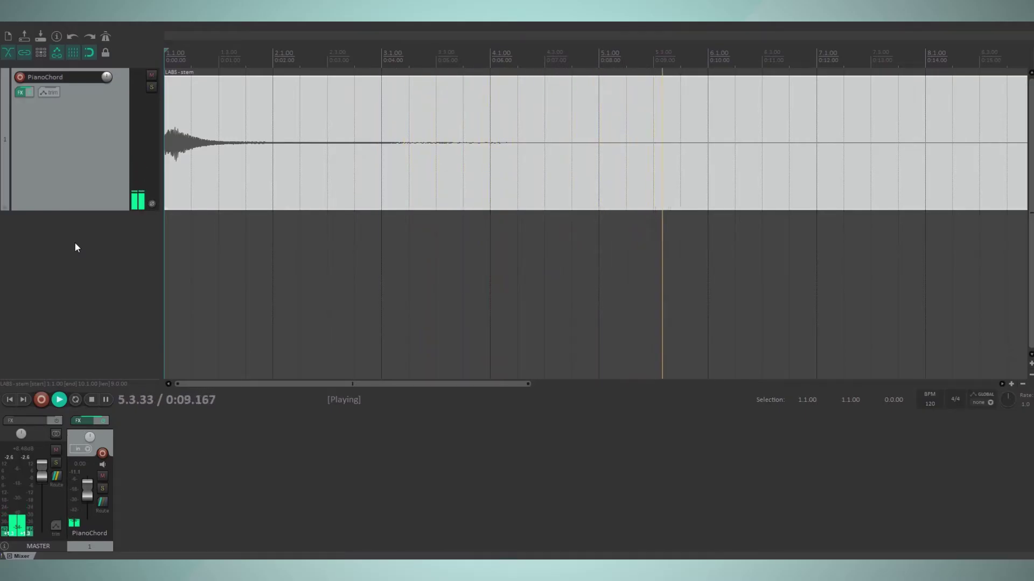
key("space")
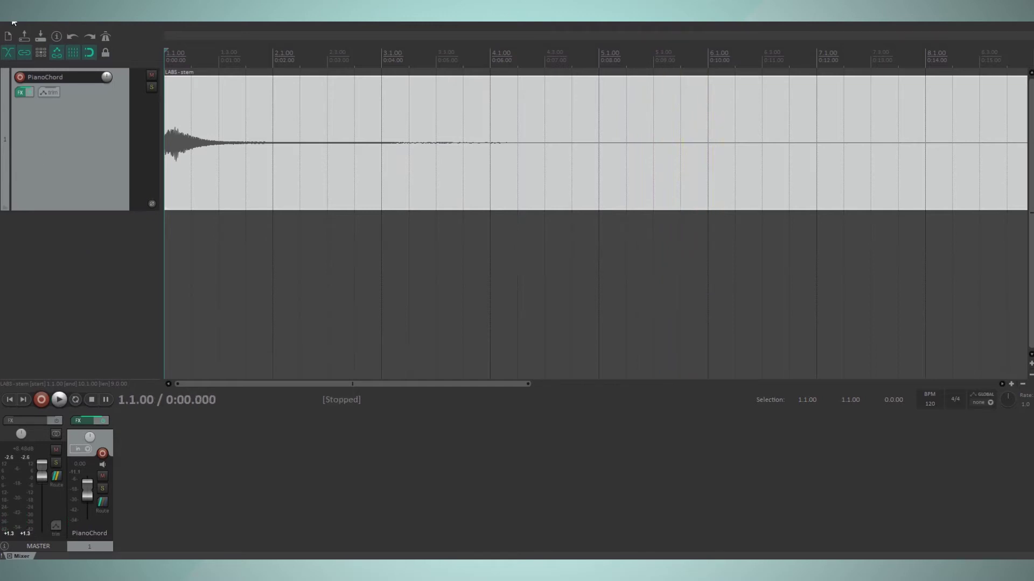
In Project Settings, check the track mixing bit depth and keep it at 32 bit float.
left_click(14, 23)
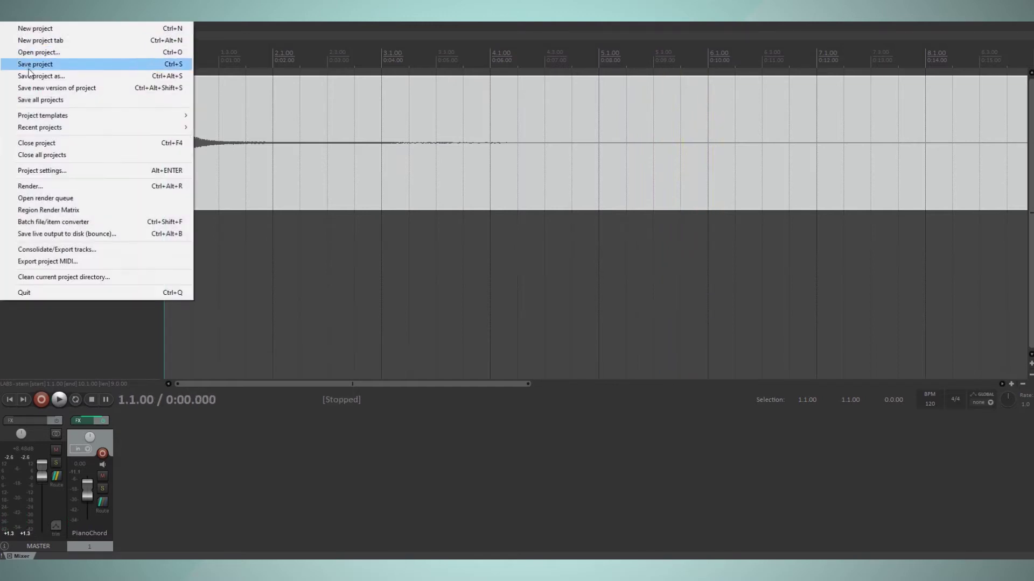
left_click(32, 170)
left_click_drag(531, 210, 488, 236)
left_click(481, 275)
left_click(494, 280)
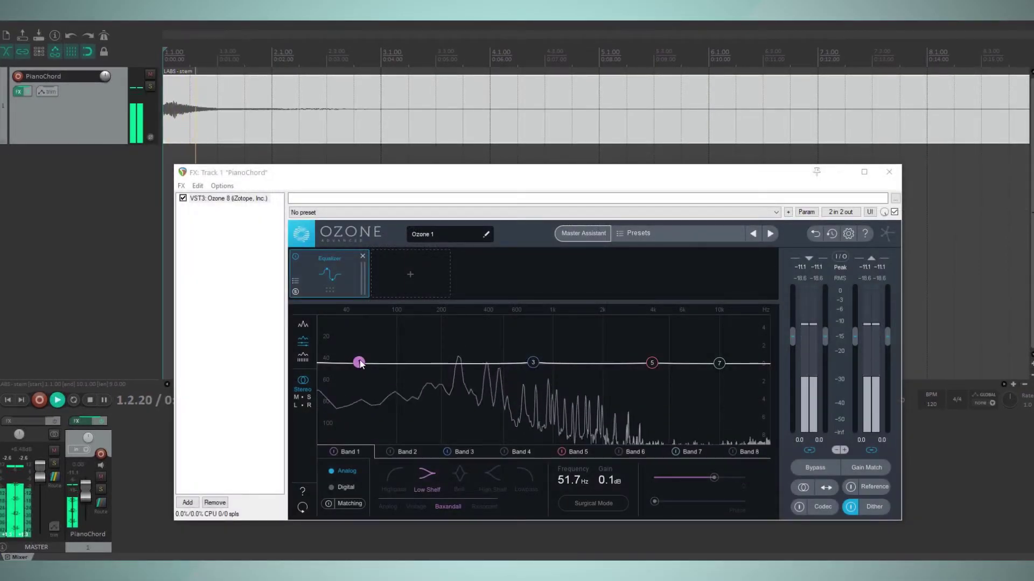
In Ozone's EQ, cut the lowest band near 45 Hz, lower the highs, and add a small boost around 740 Hz.
left_click_drag(357, 363, 474, 486)
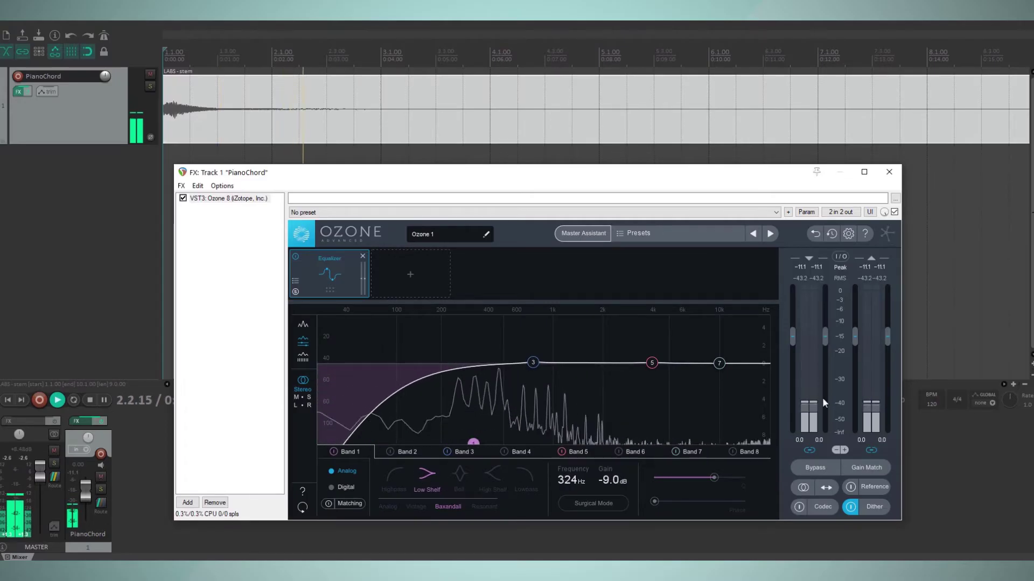
left_click_drag(725, 367, 738, 444)
left_click_drag(533, 362, 531, 345)
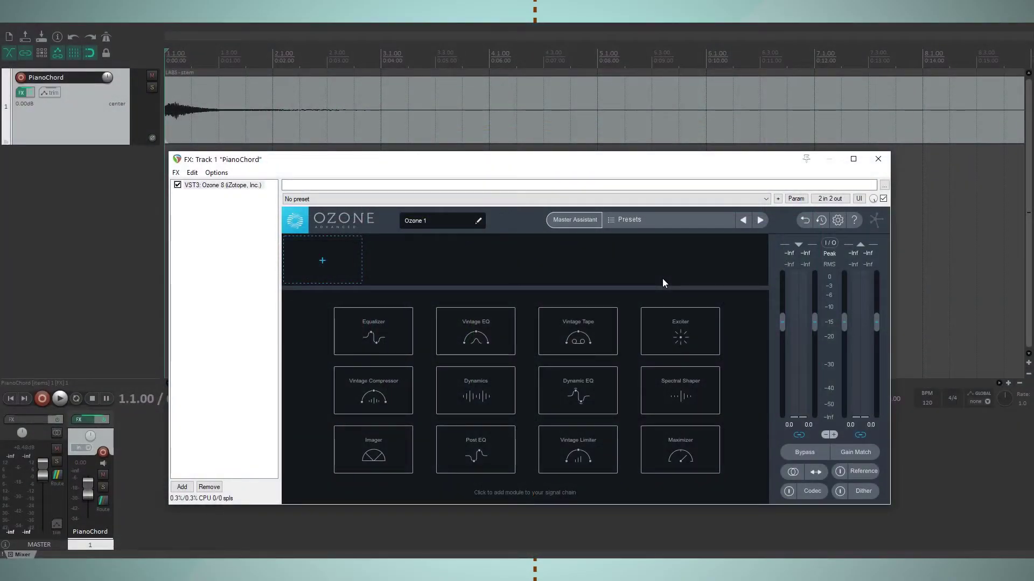
Show Ozone's MBIT+ Dither panel, which is at 24-bit with dither off.
left_click(859, 490)
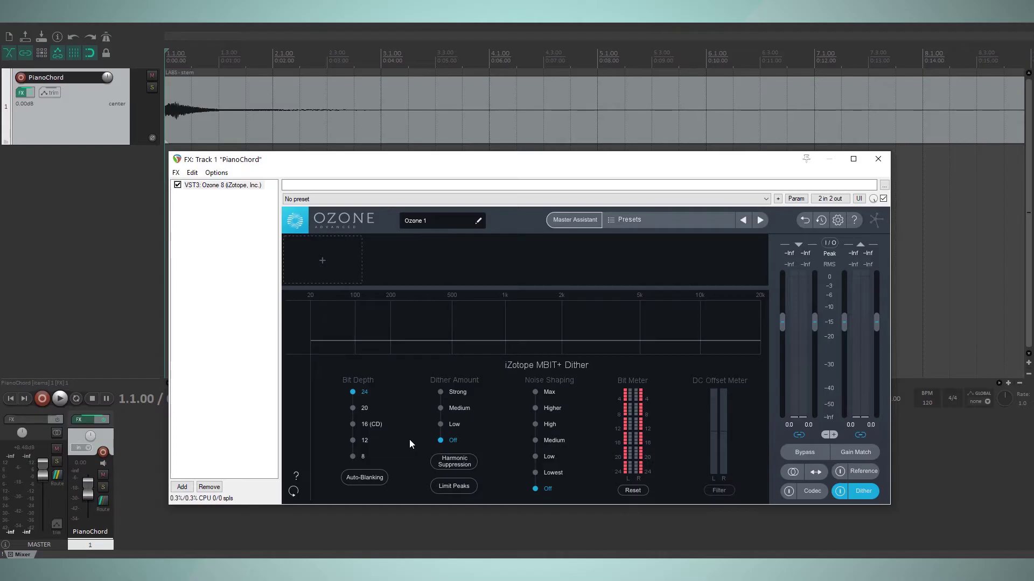
Set Ozone's bit depth to 8 bits and play the PianoChord track to hear the undithered result.
left_click(353, 456)
key("space")
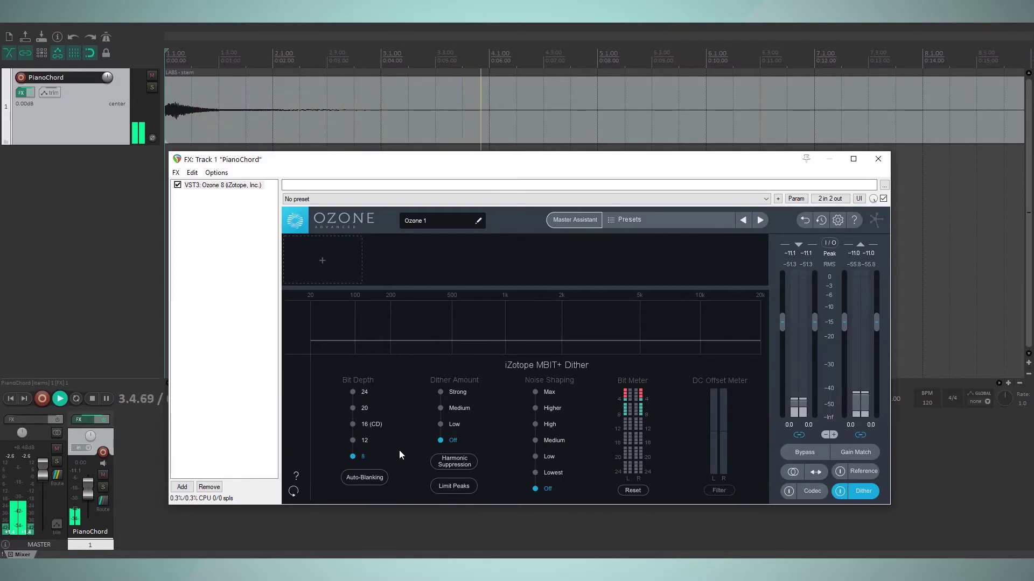
key("space")
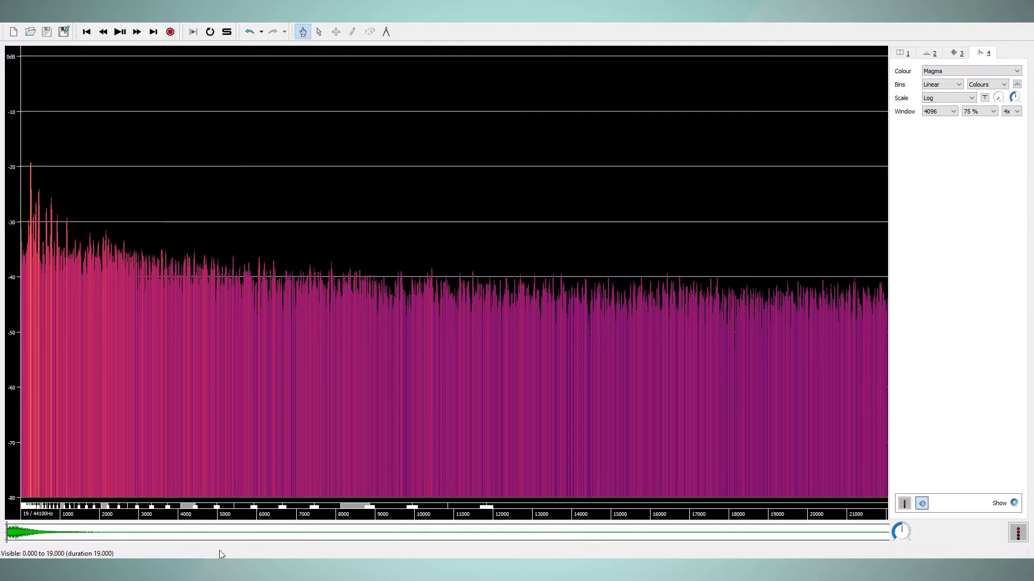
key("space")
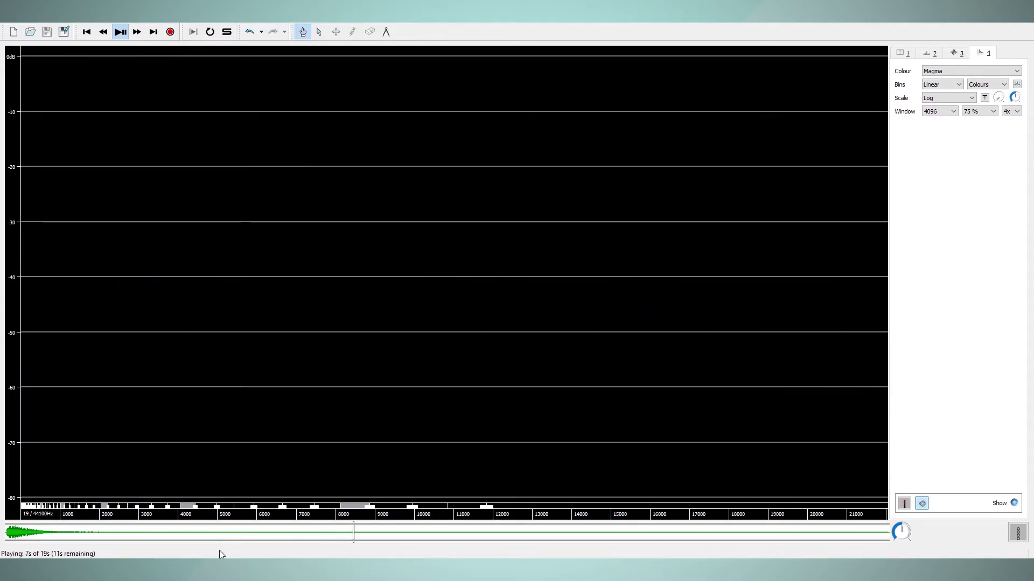
key("space")
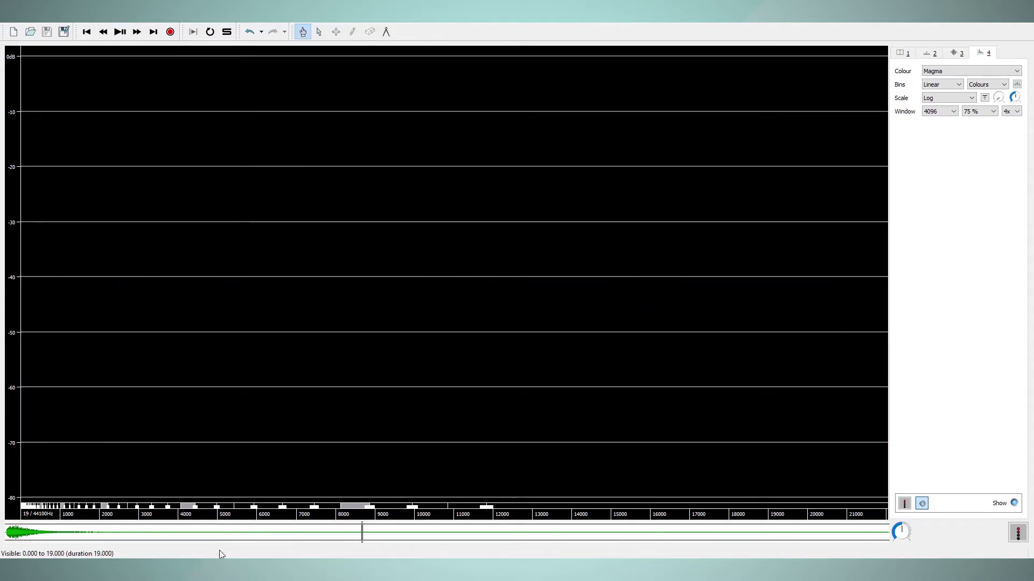
double_click(7, 534)
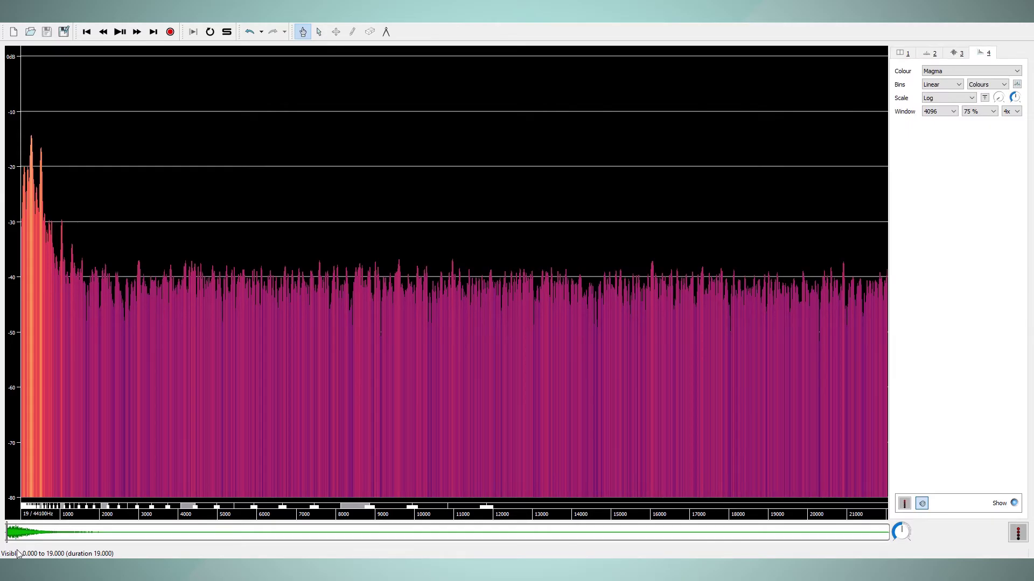
key("space")
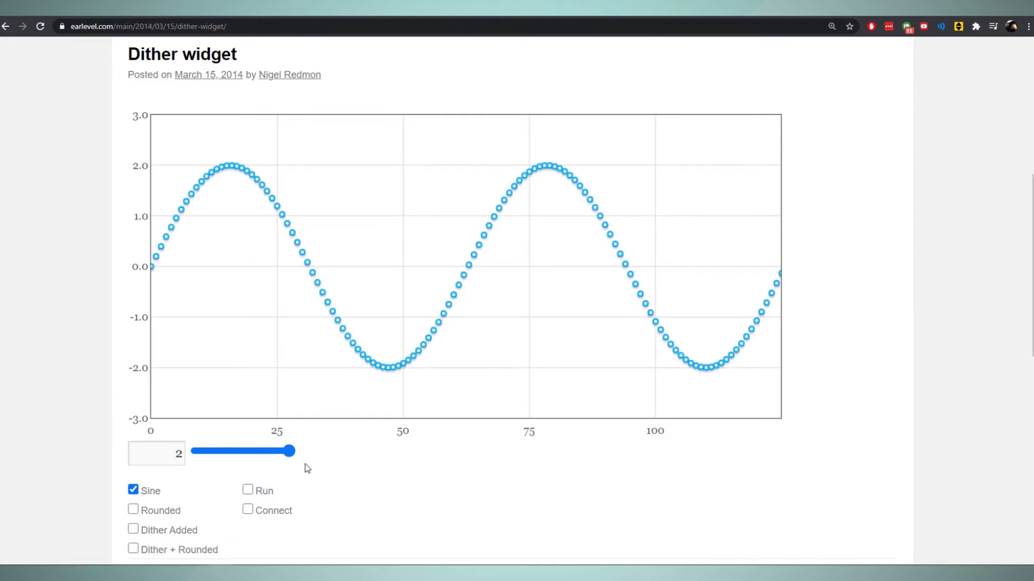
Turn on Rounded to plot the rounded samples, and lower the sine amplitude to 0.76.
left_click(134, 510)
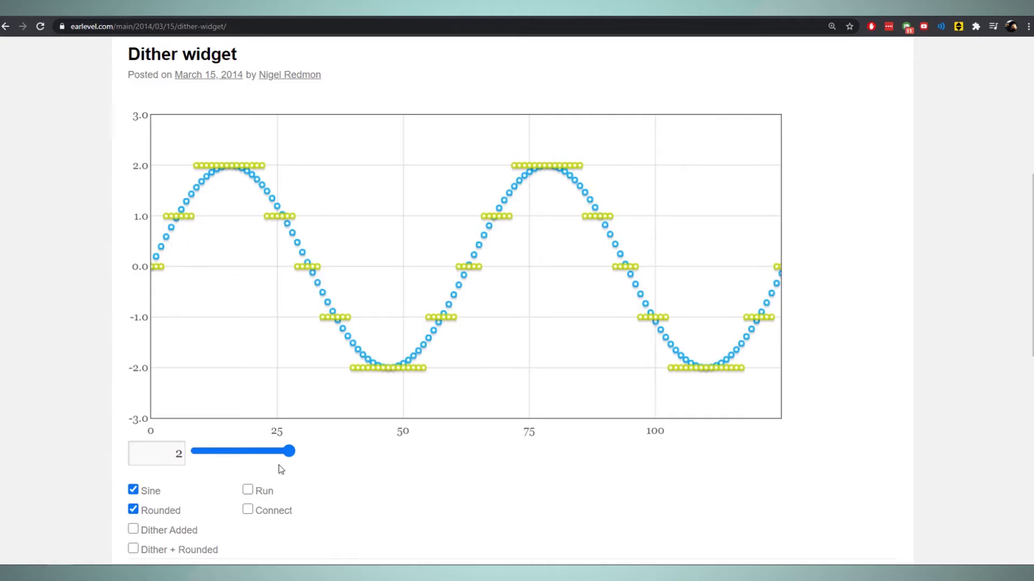
left_click_drag(289, 456, 234, 468)
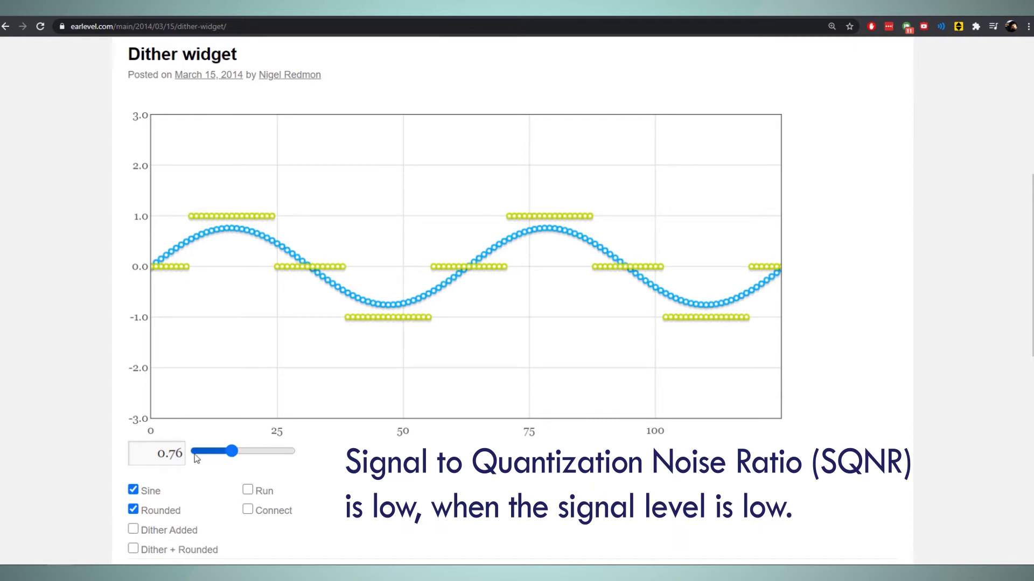
Enter amplitude 0.51, drag it down to 0.36 so rounding gives zeros, then back to 0.5.
left_click_drag(183, 454, 168, 454)
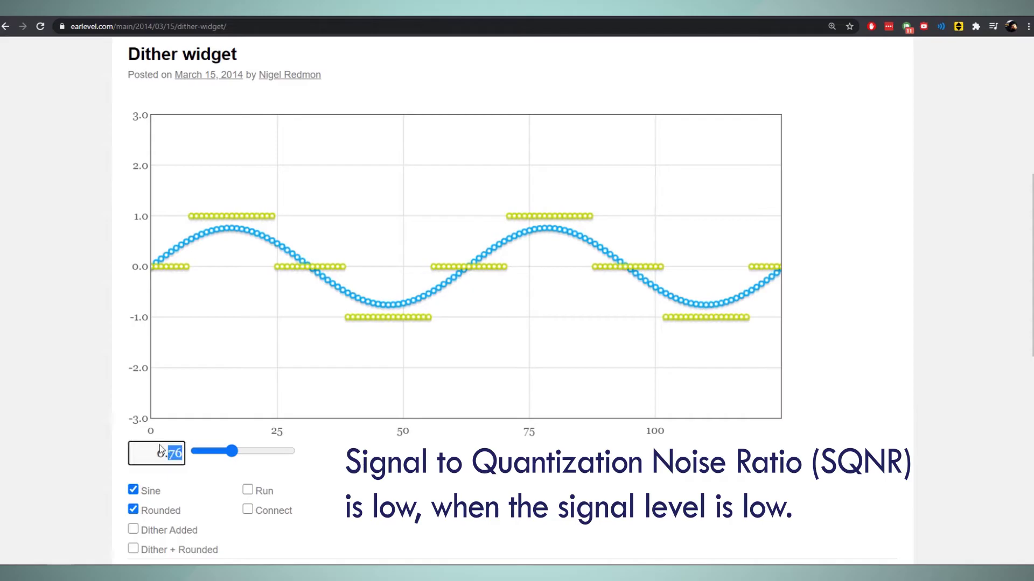
key("Return")
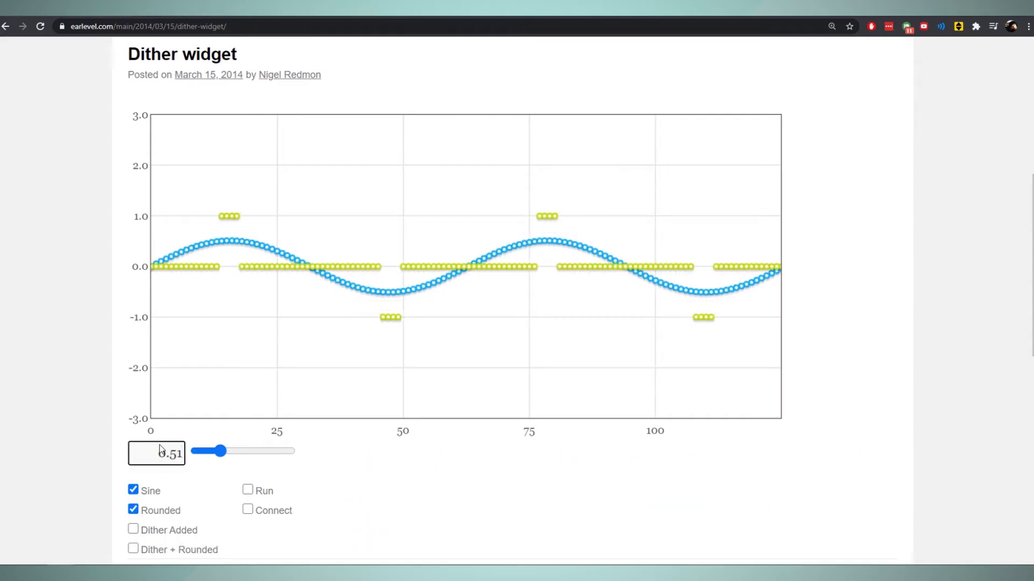
left_click(221, 454)
left_click_drag(220, 455, 213, 456)
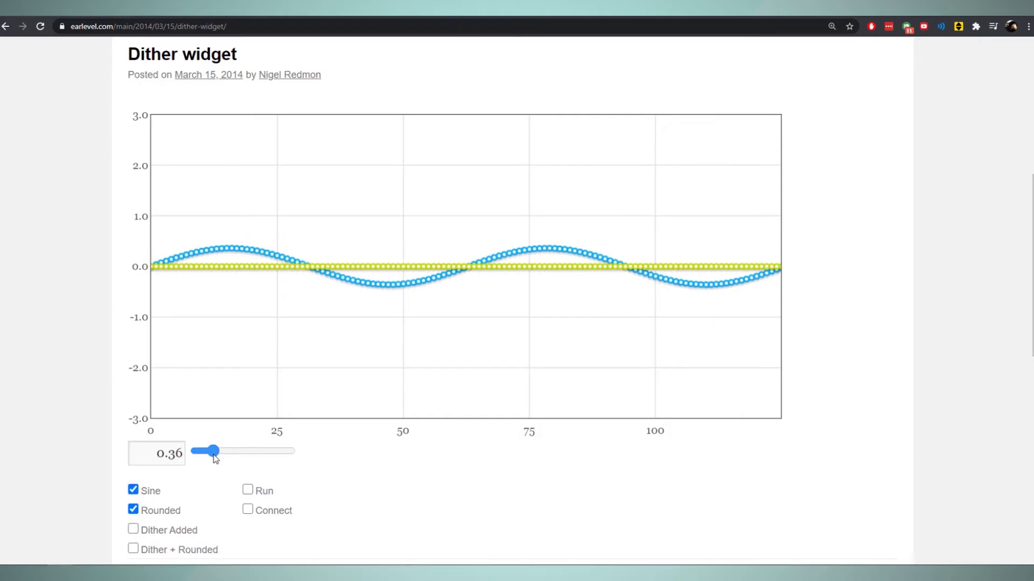
left_click(215, 455)
left_click_drag(215, 456, 216, 460)
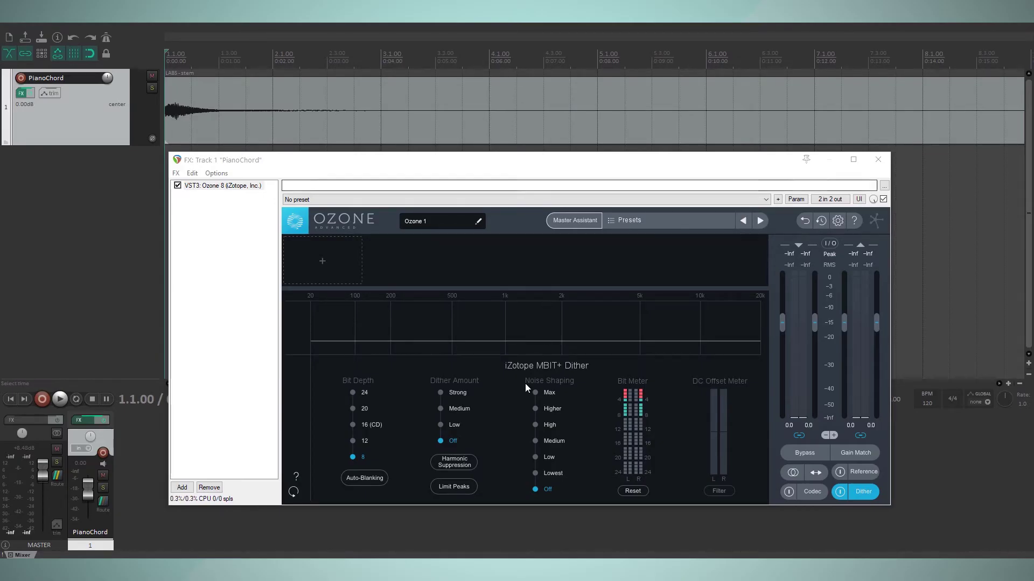
Set Ozone's Dither Amount to Medium and play the 8-bit dithered PianoChord track.
left_click(441, 409)
key("space")
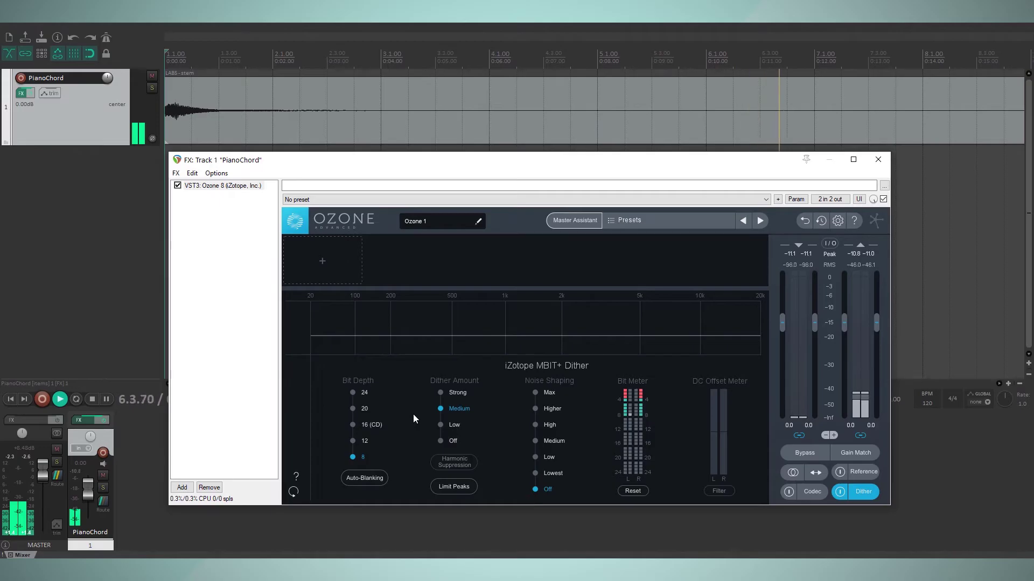
key("space")
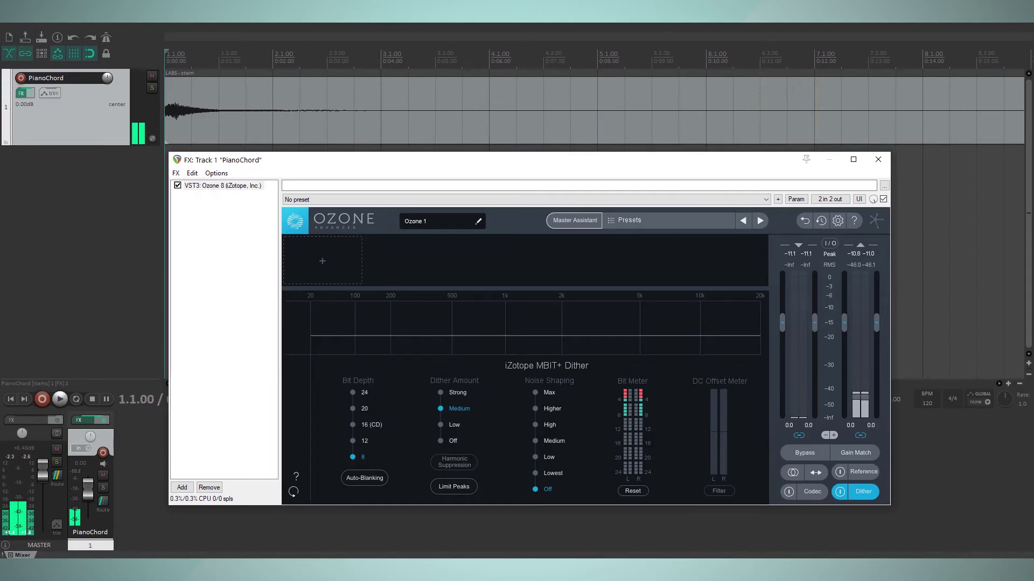
key("alt+Tab")
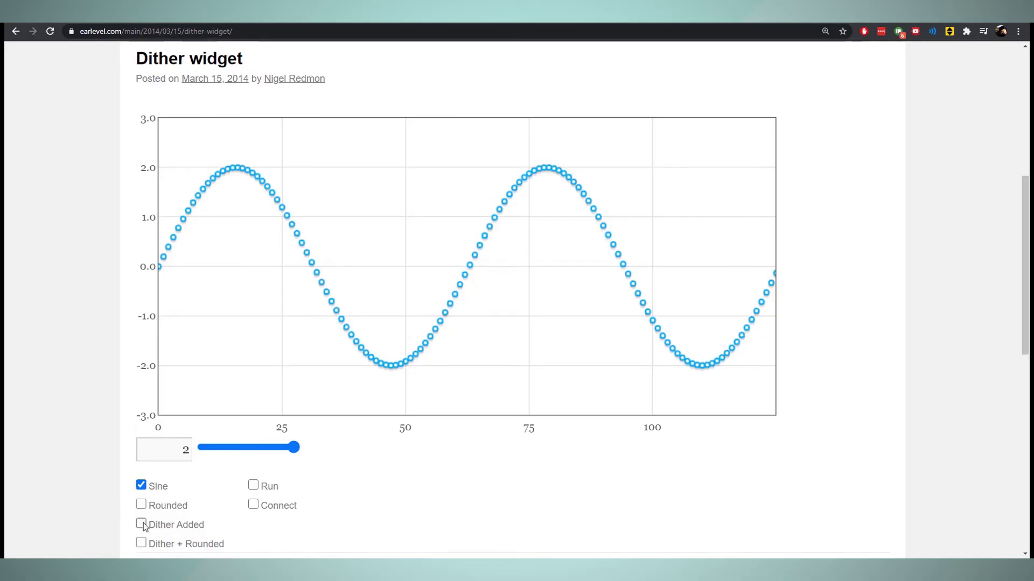
Turn on Dither Added to scatter dithered red samples around the amplitude-2 sine.
left_click(142, 524)
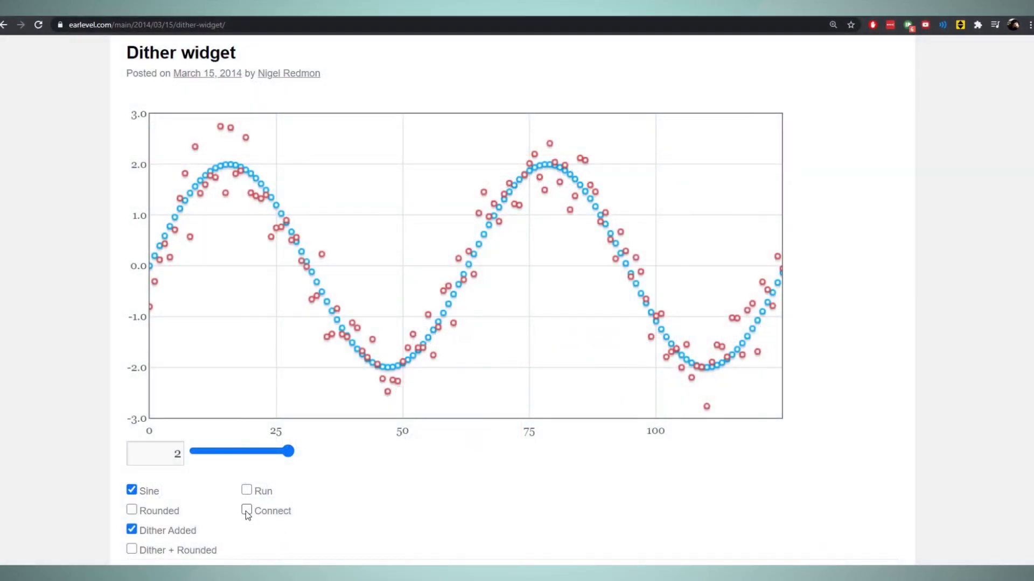
Turn on Connect and Dither + Rounded, turn off Dither Added, and set the sine amplitude to 0.63.
left_click(245, 512)
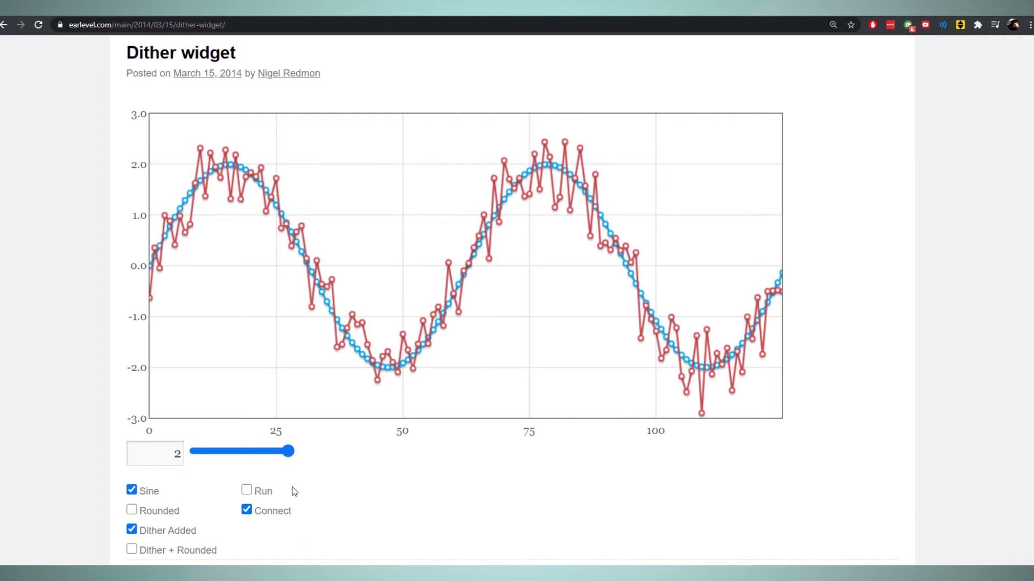
left_click_drag(289, 453, 291, 453)
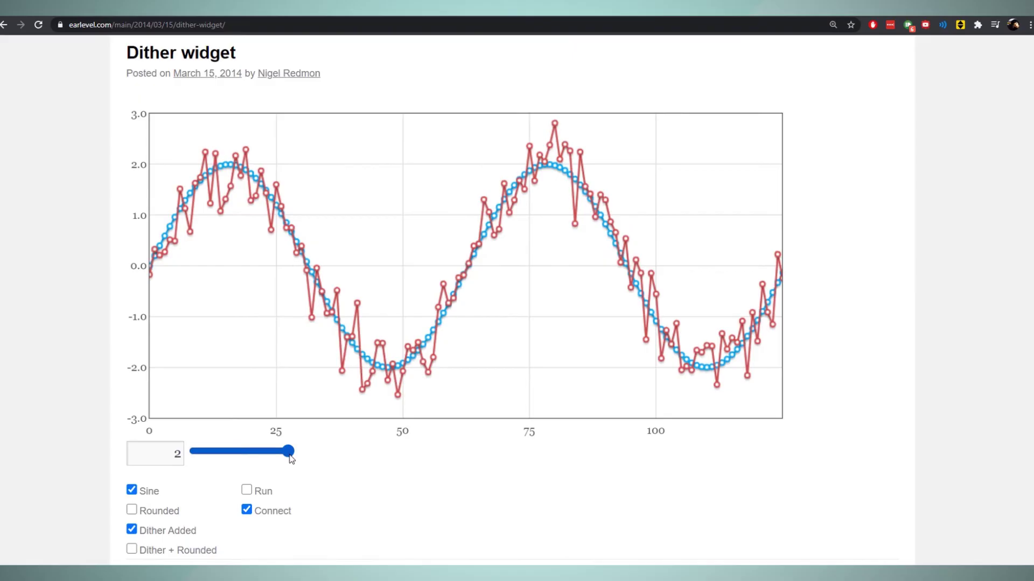
left_click(131, 550)
left_click(131, 530)
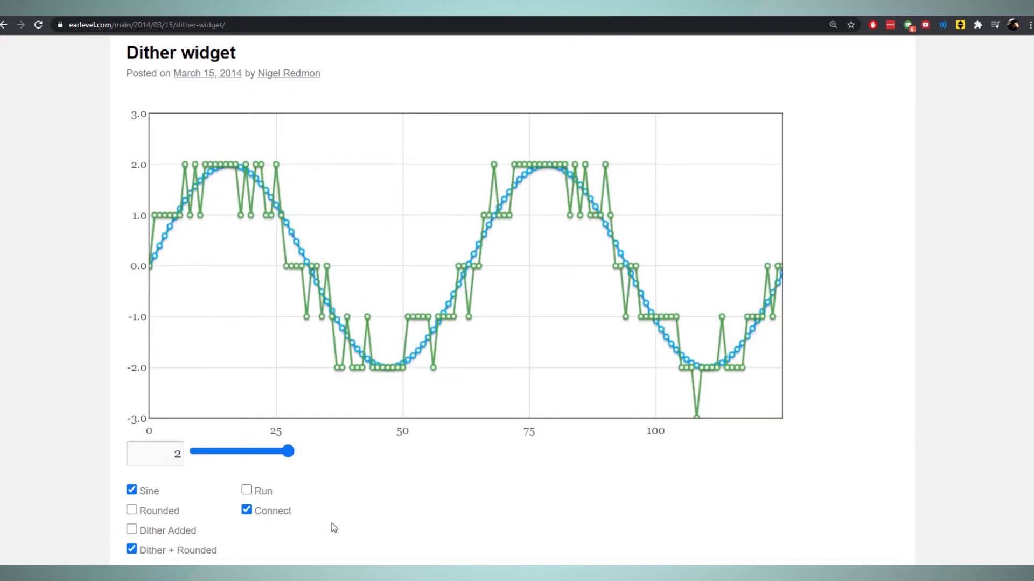
left_click_drag(288, 452, 186, 454)
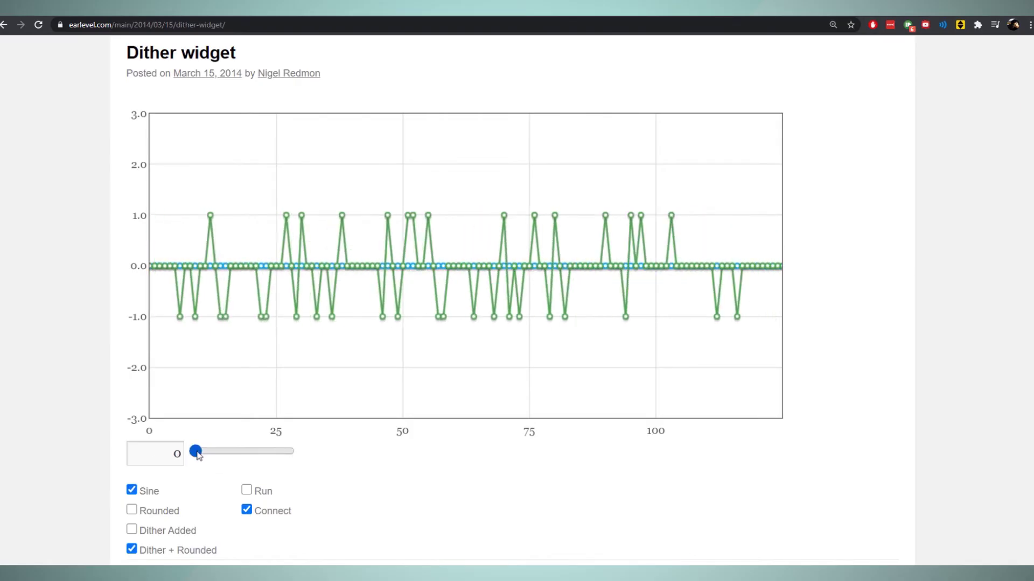
left_click_drag(199, 456, 227, 461)
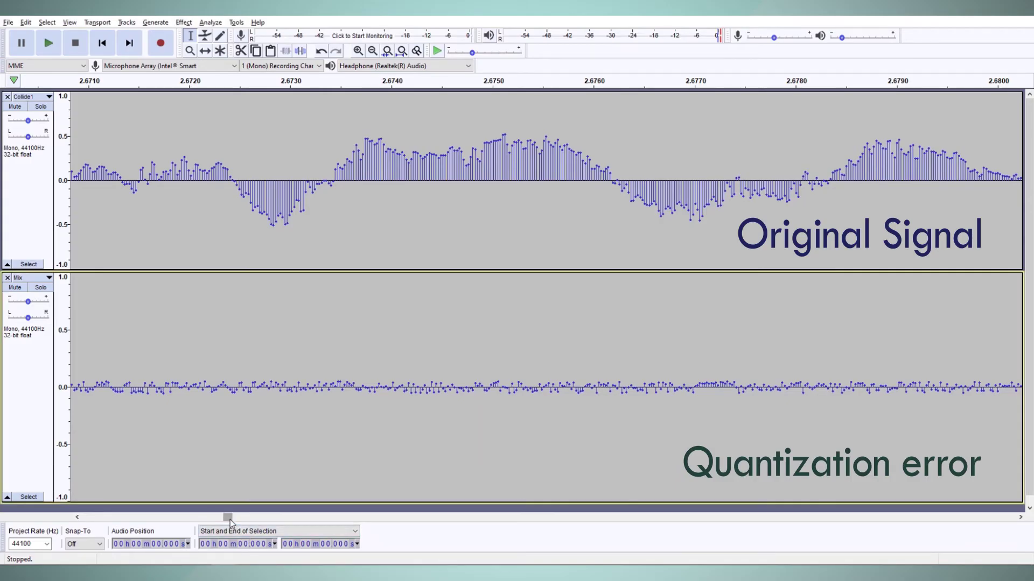
Halve the original Audio Track's height and drag the Mix error track taller below it.
left_click_drag(230, 520, 231, 521)
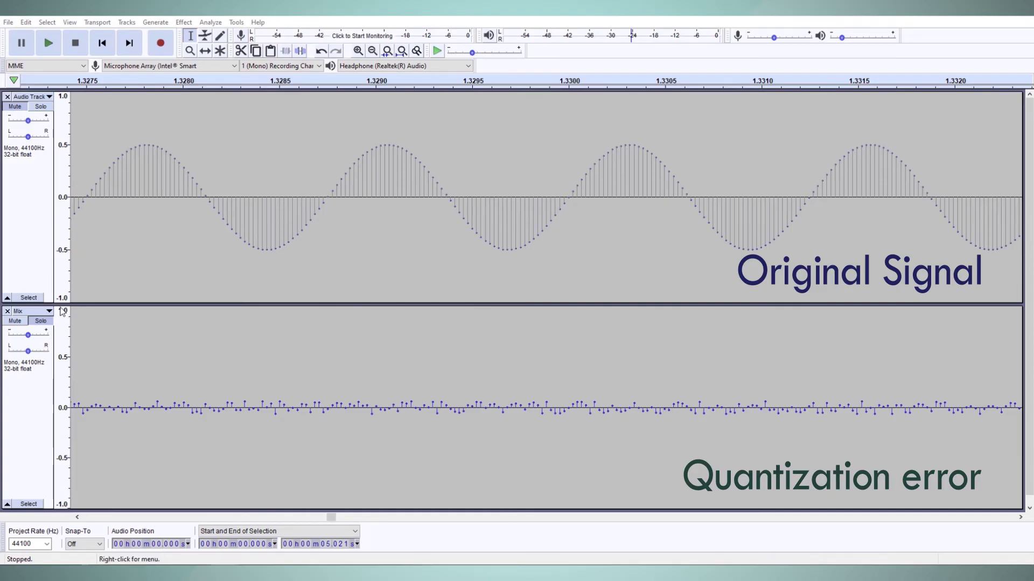
left_click_drag(59, 305, 59, 197)
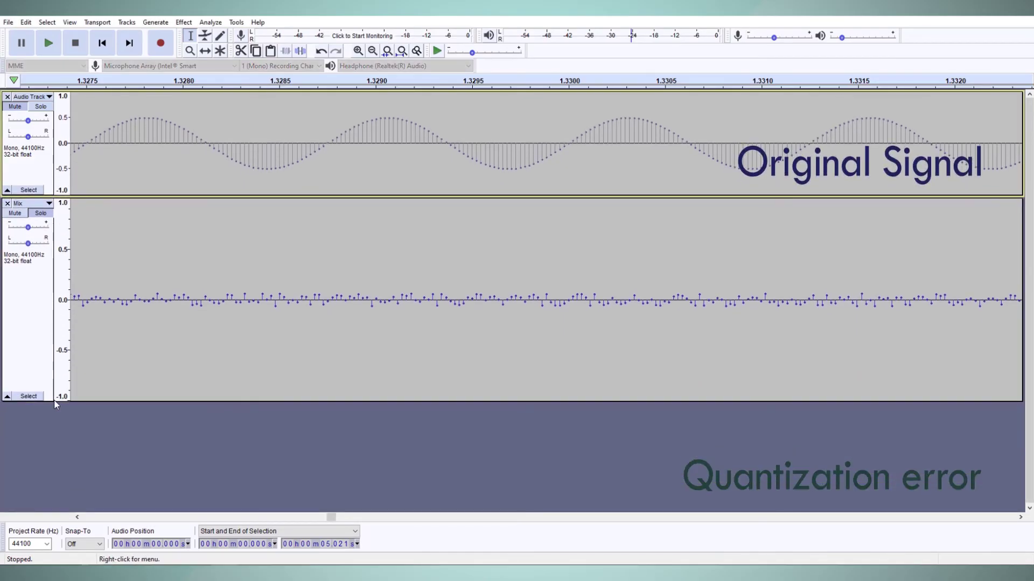
left_click_drag(55, 403, 55, 504)
left_click_drag(336, 519, 364, 525)
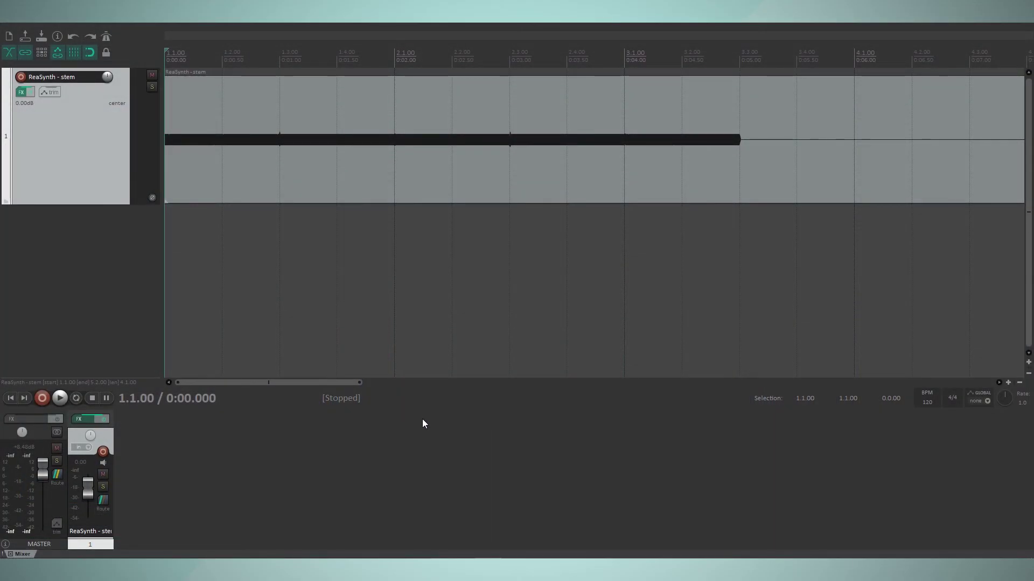
Play the ReaSynth sine, then set Ozone's bit depth to 8 and play it again.
key("space")
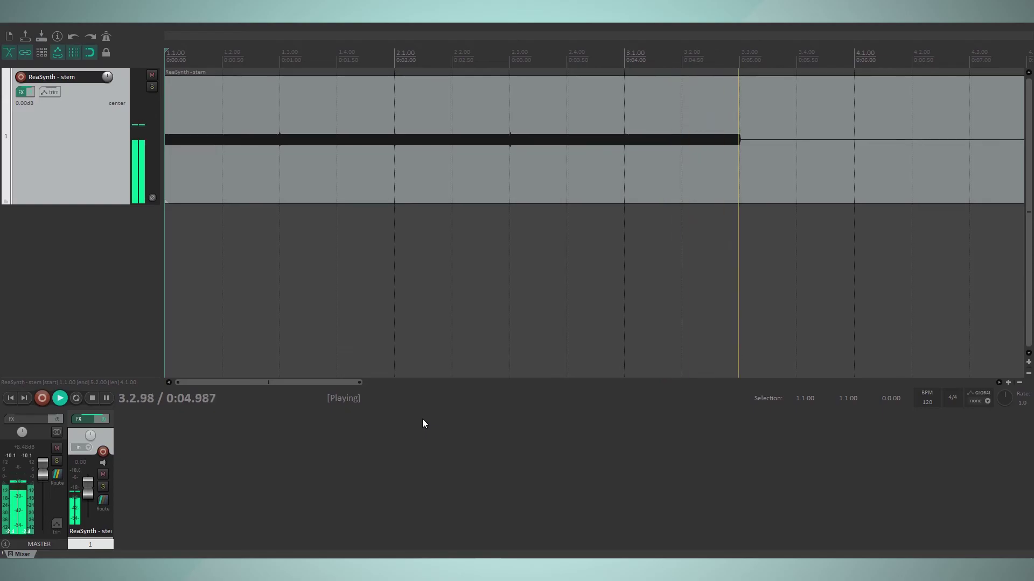
key("space")
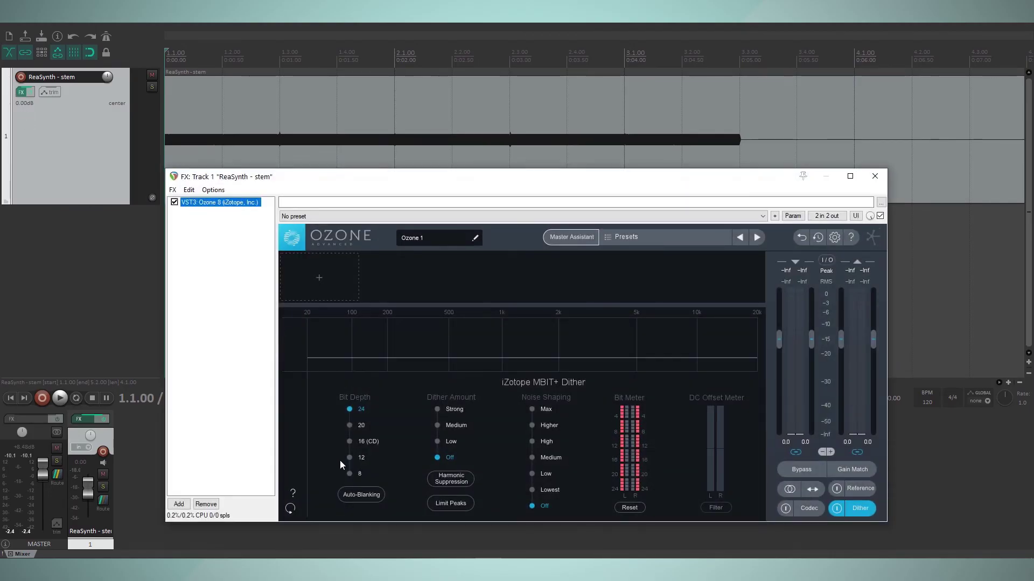
left_click(349, 473)
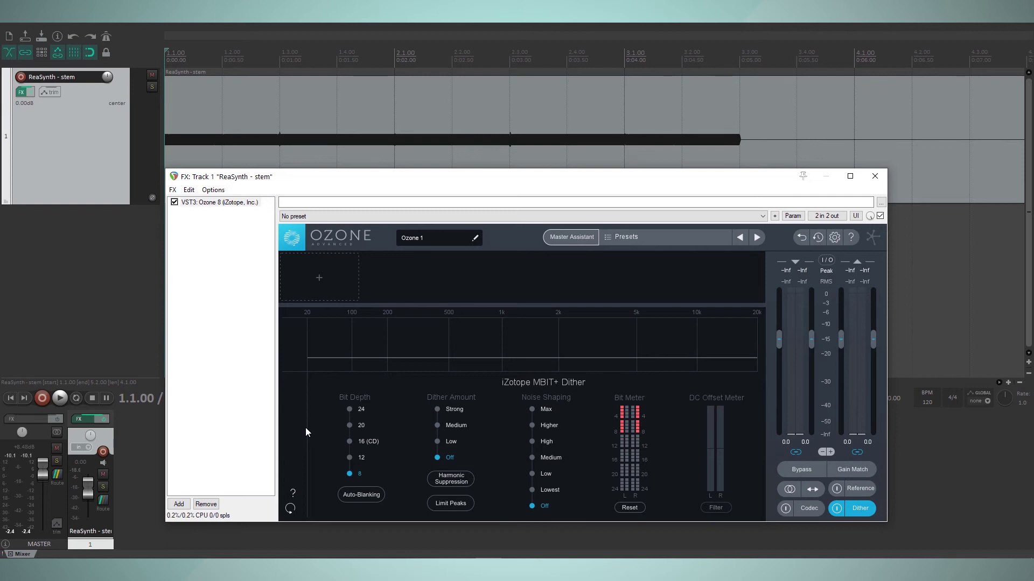
key("space")
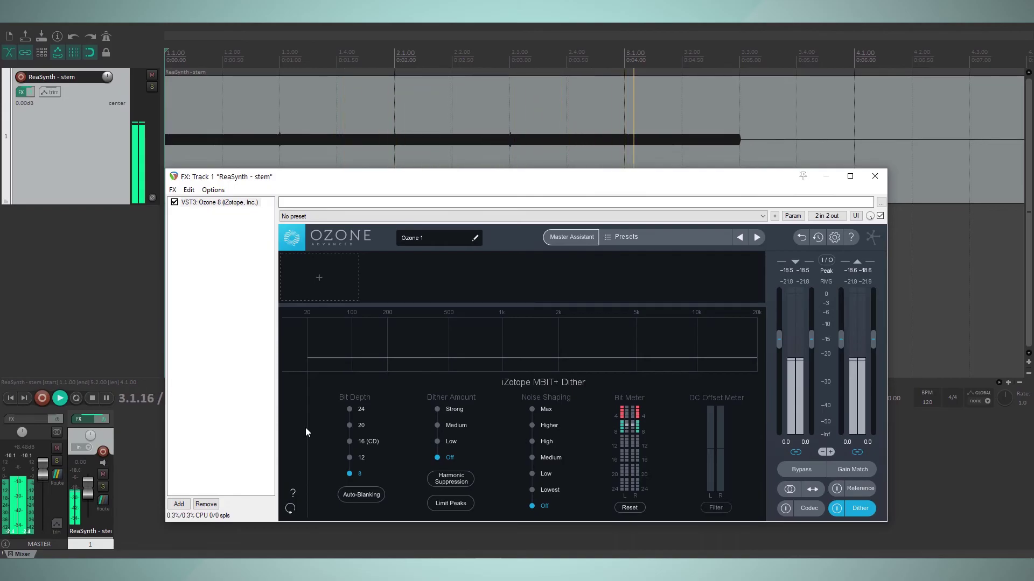
key("space")
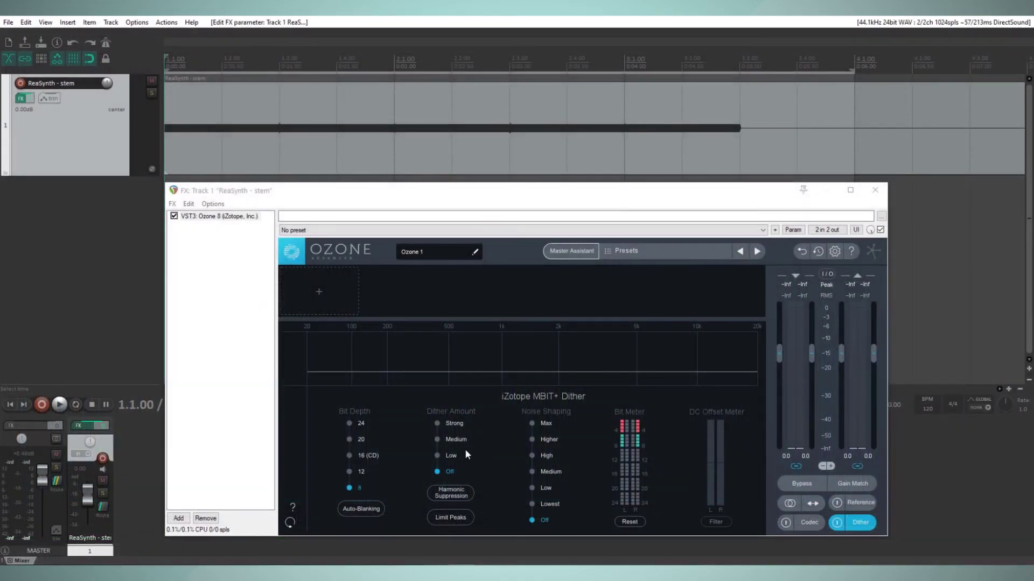
Set Ozone's dither amount to Medium and play the dithered 8-bit sine.
left_click(436, 441)
key("space")
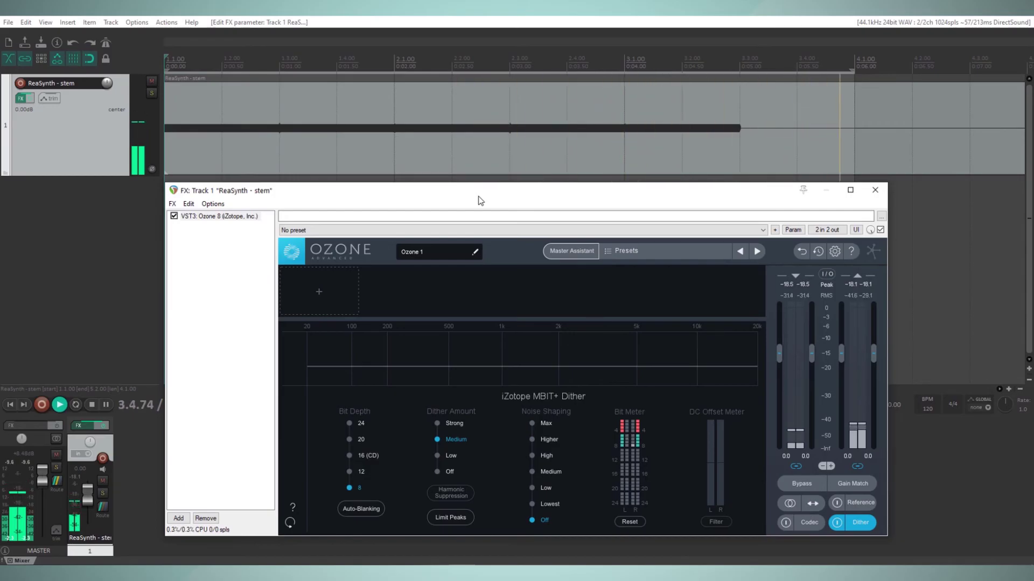
key("space")
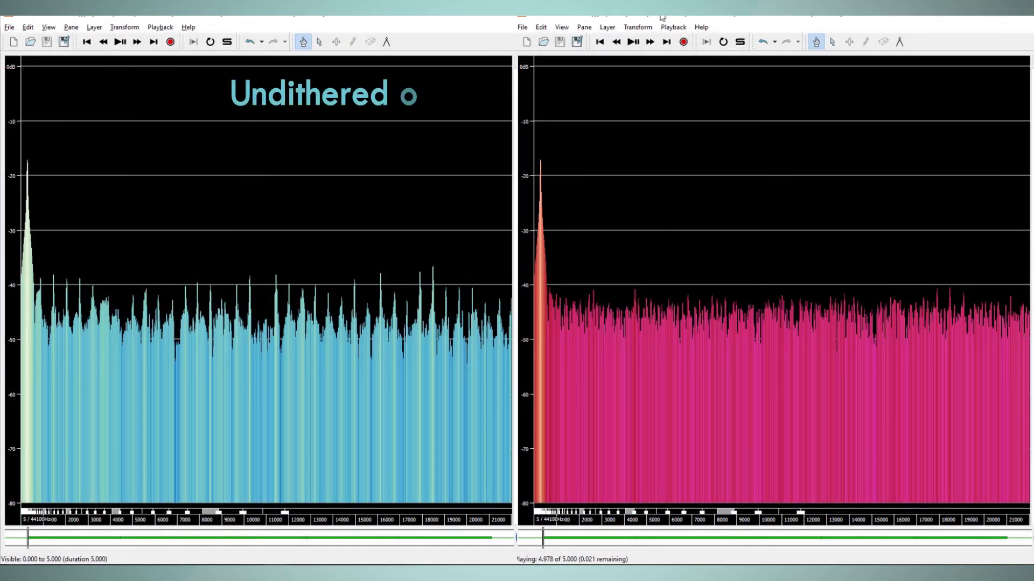
Play the undithered and dithered outputs to compare their spectrum views.
key("space")
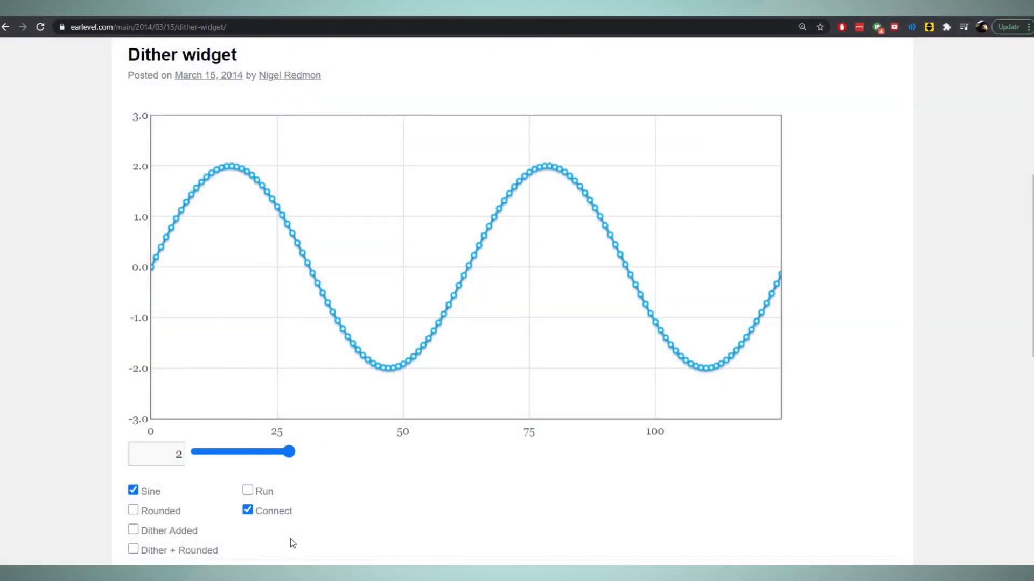
Show the Rounded sine trace and lower its amplitude to 0.53.
left_click(135, 512)
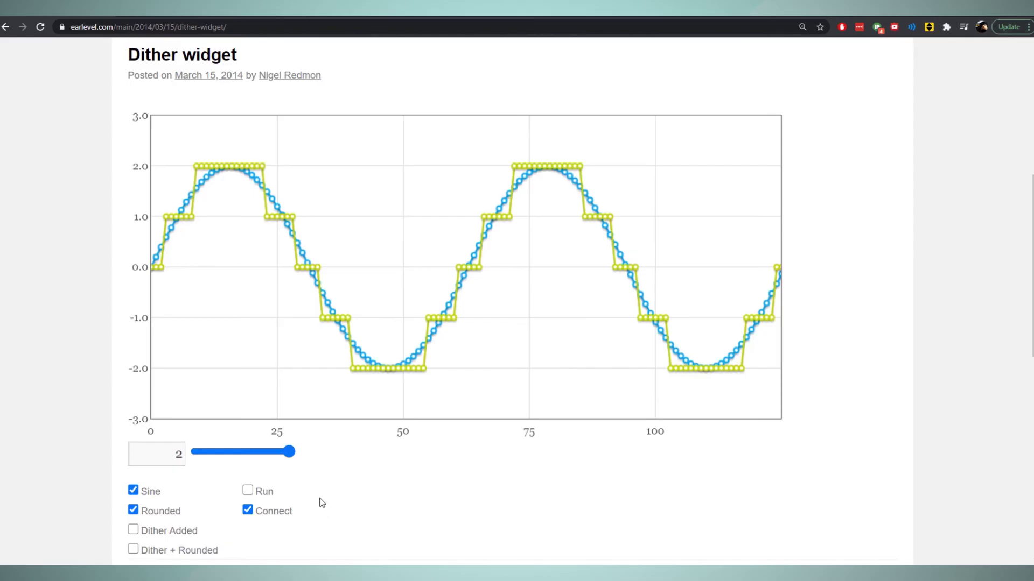
left_click_drag(287, 453, 230, 459)
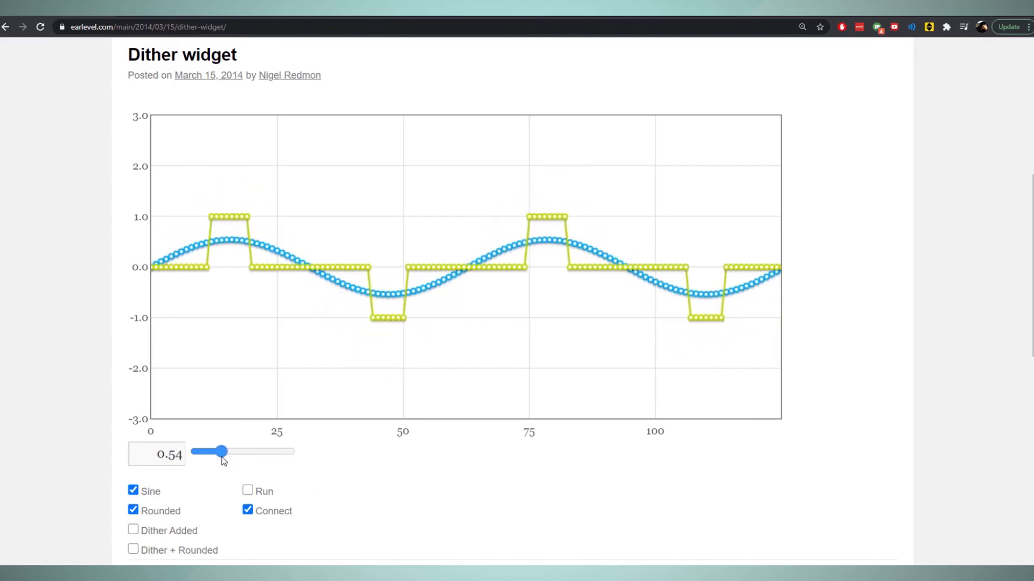
left_click_drag(223, 460, 221, 460)
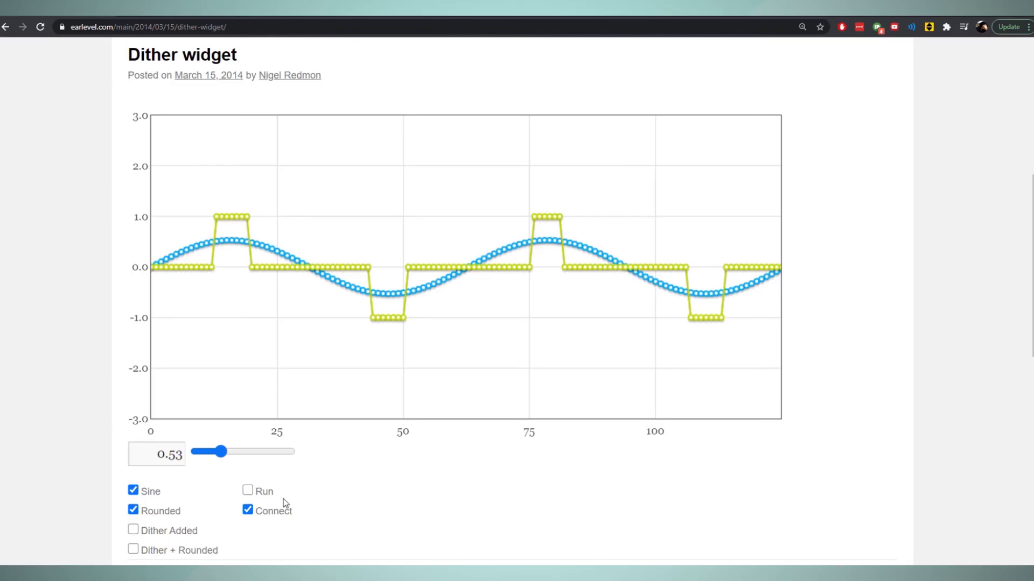
Add the Dither + Rounded trace and lower the sine amplitude to 0.36.
left_click(133, 550)
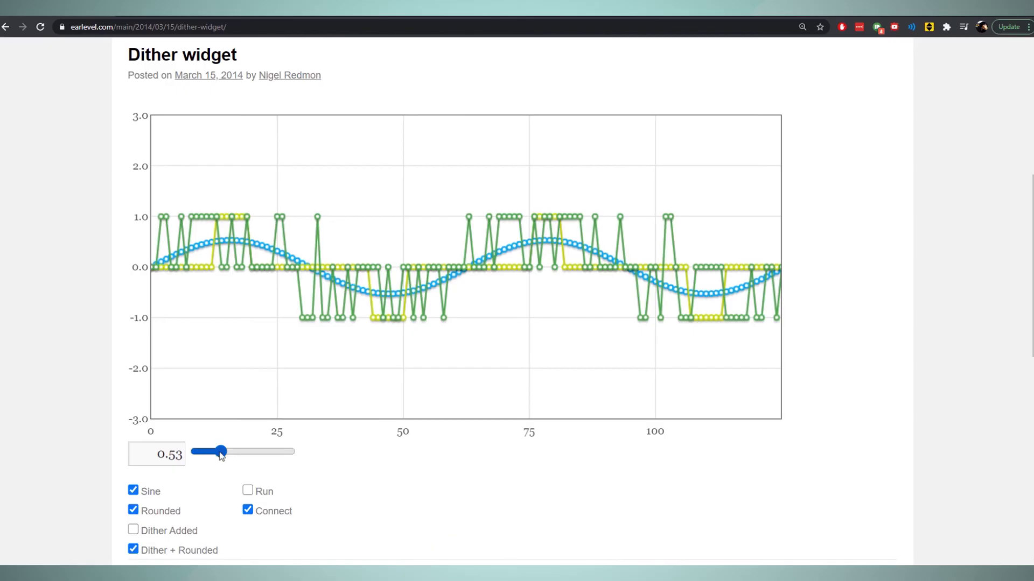
left_click_drag(221, 455, 215, 457)
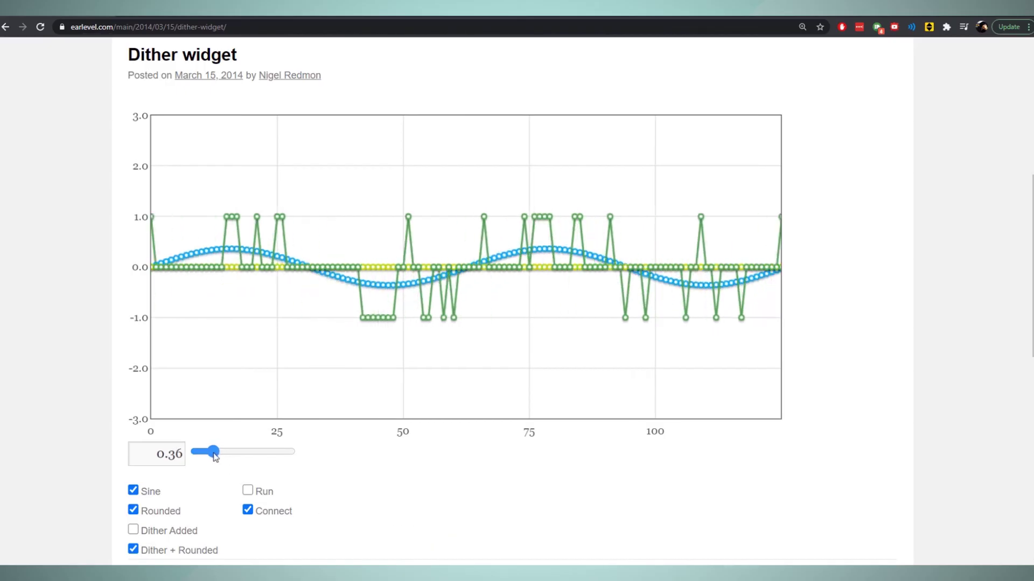